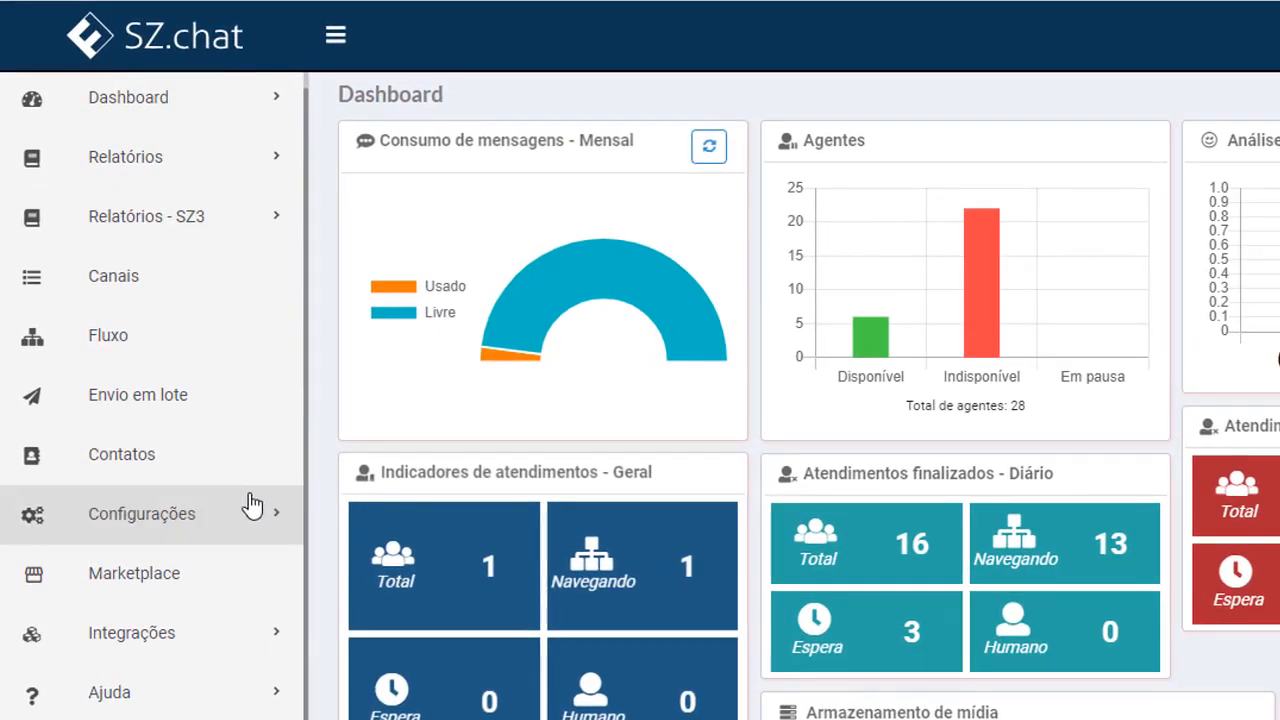
# Open the HSM configuration page.
pyautogui.click(250, 514)
pyautogui.scroll(-3, 251, 506)
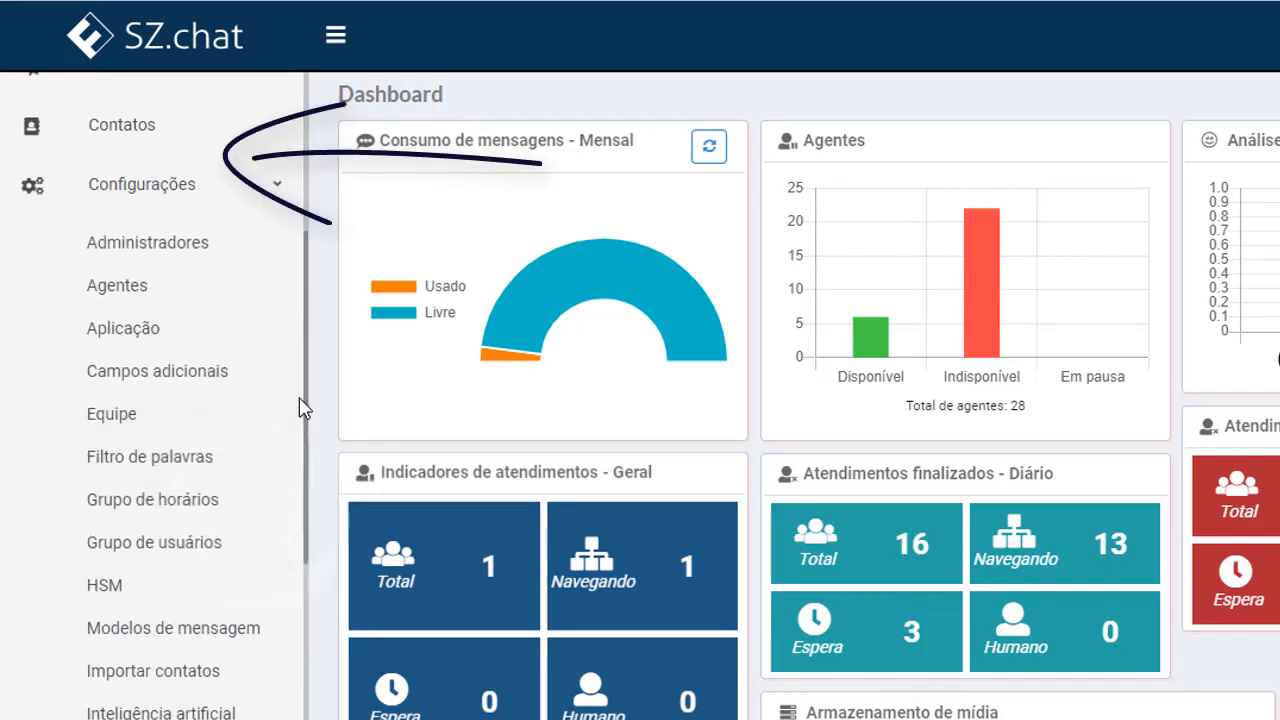
pyautogui.scroll(-1, 305, 415)
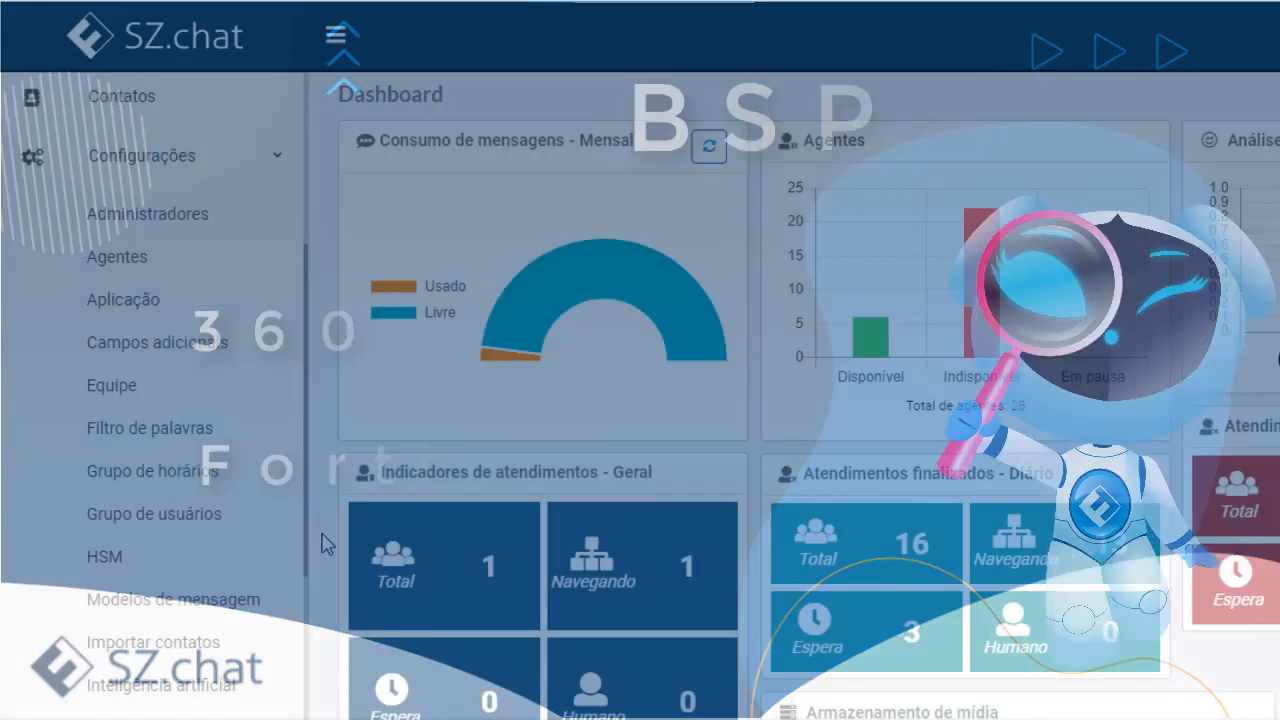
pyautogui.moveTo(598, 466); pyautogui.dragTo(322, 545)
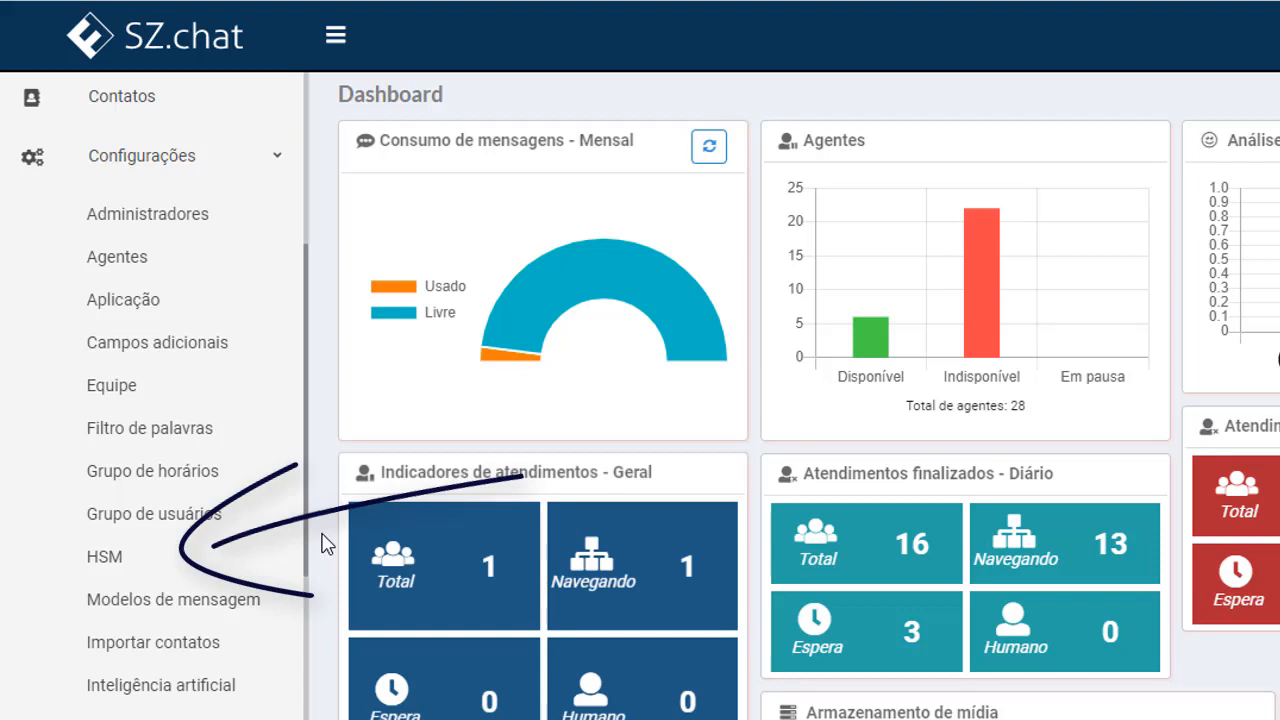
pyautogui.click(170, 566)
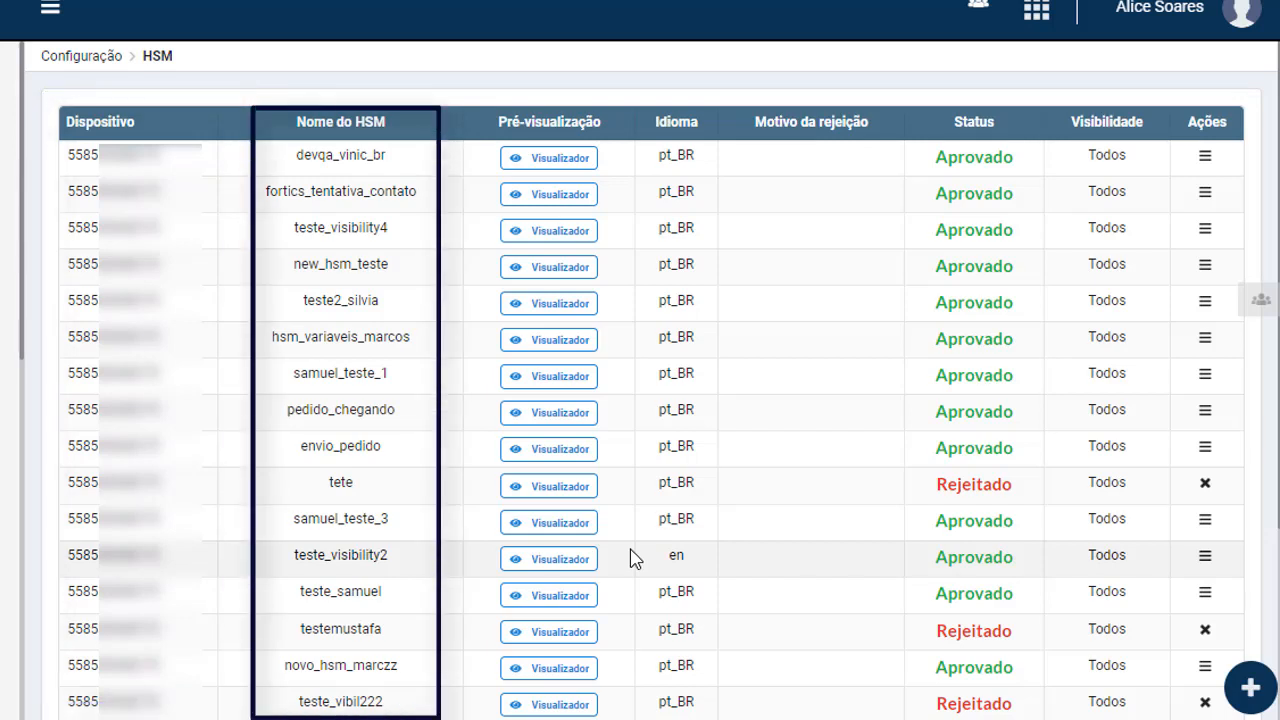
# Preview the message of the envio_pedido HSM and close the preview.
pyautogui.click(578, 452)
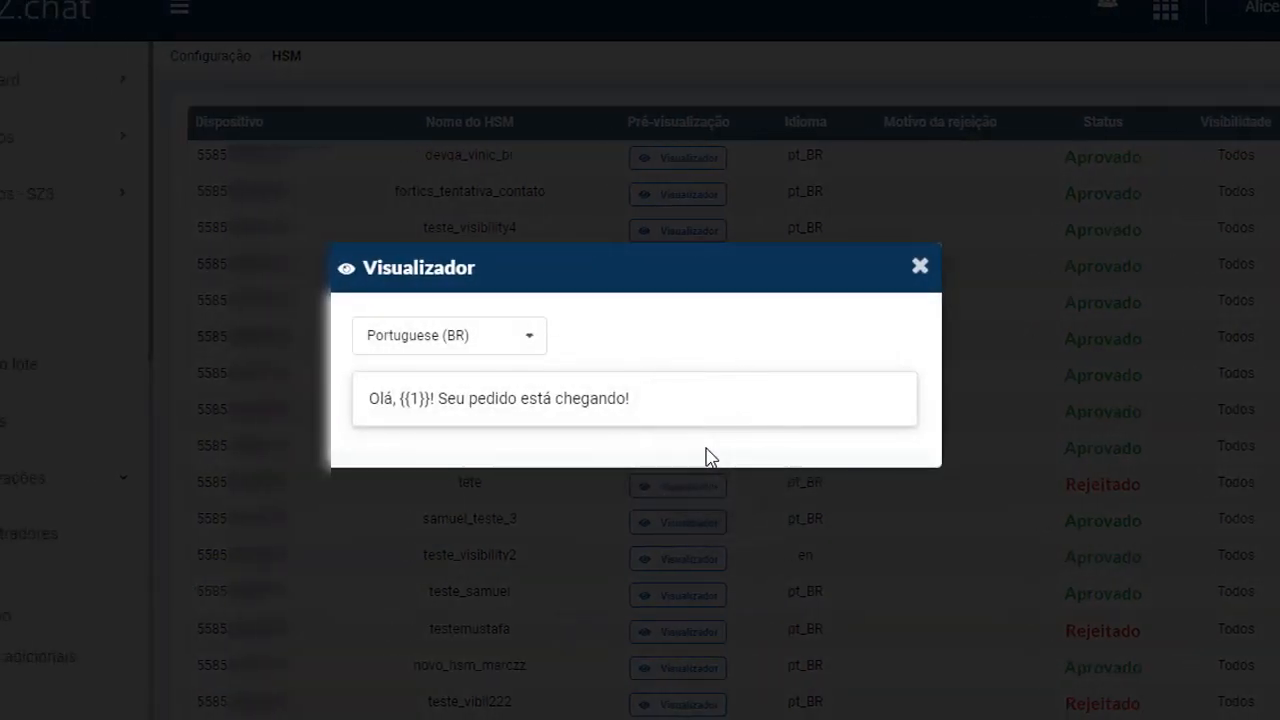
pyautogui.click(920, 265)
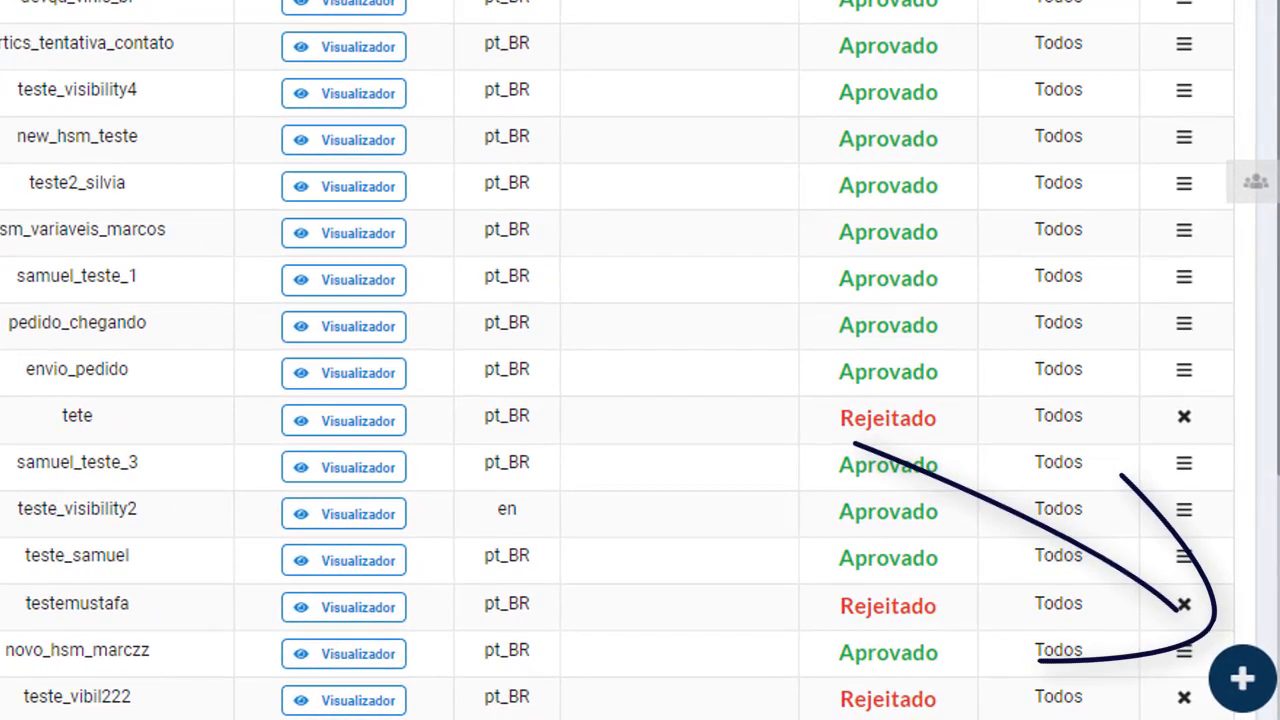
# Start a new HSM named retomar_contato with a device selected, category UTILITY and visibility Todos.
pyautogui.click(1240, 677)
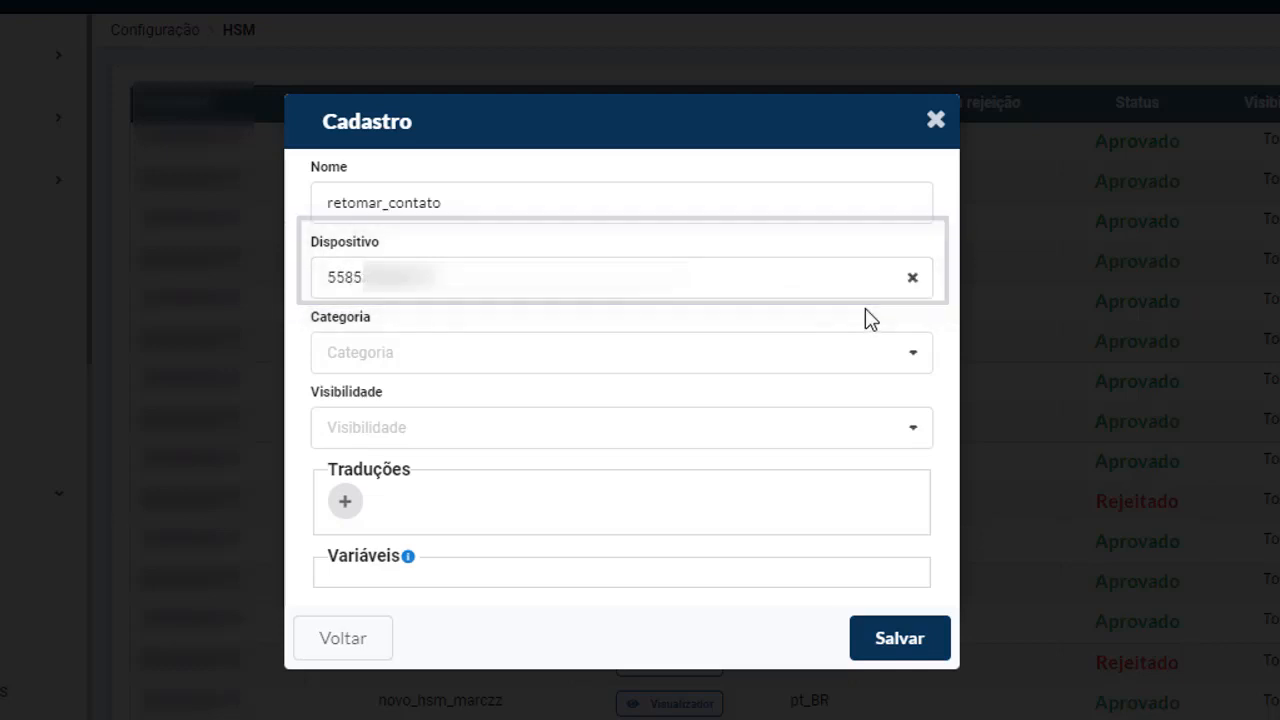
pyautogui.click(895, 352)
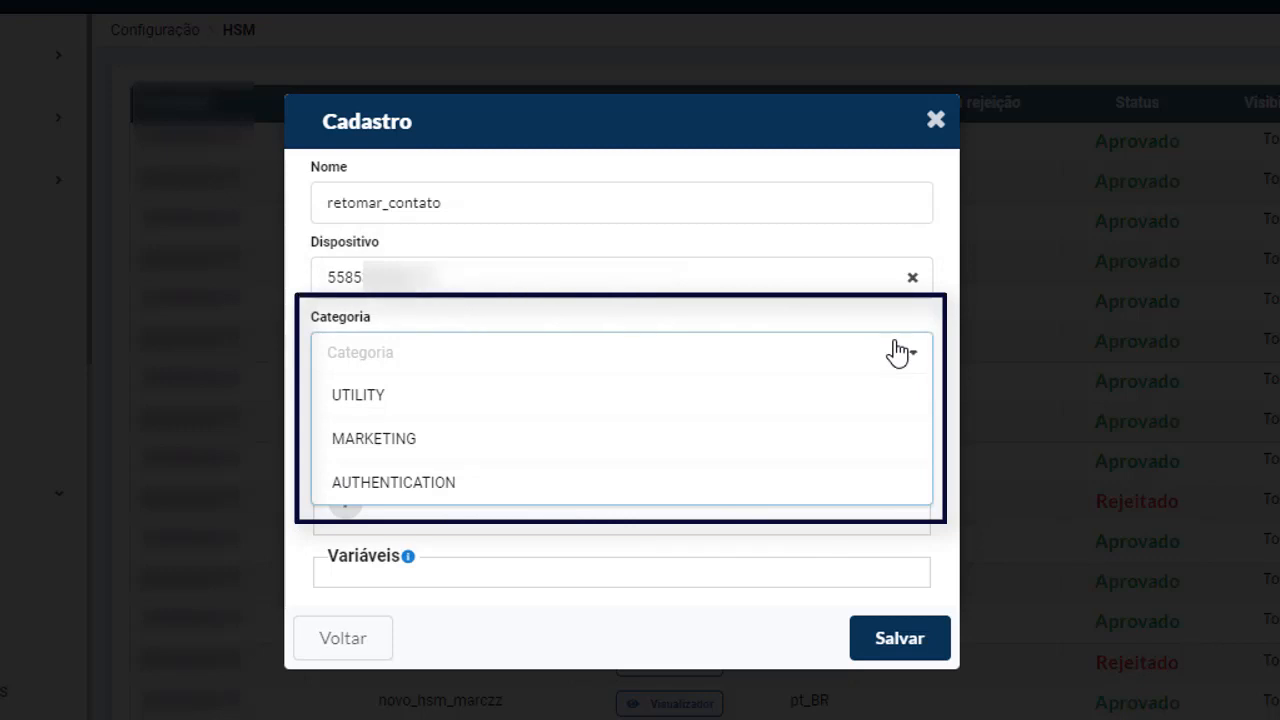
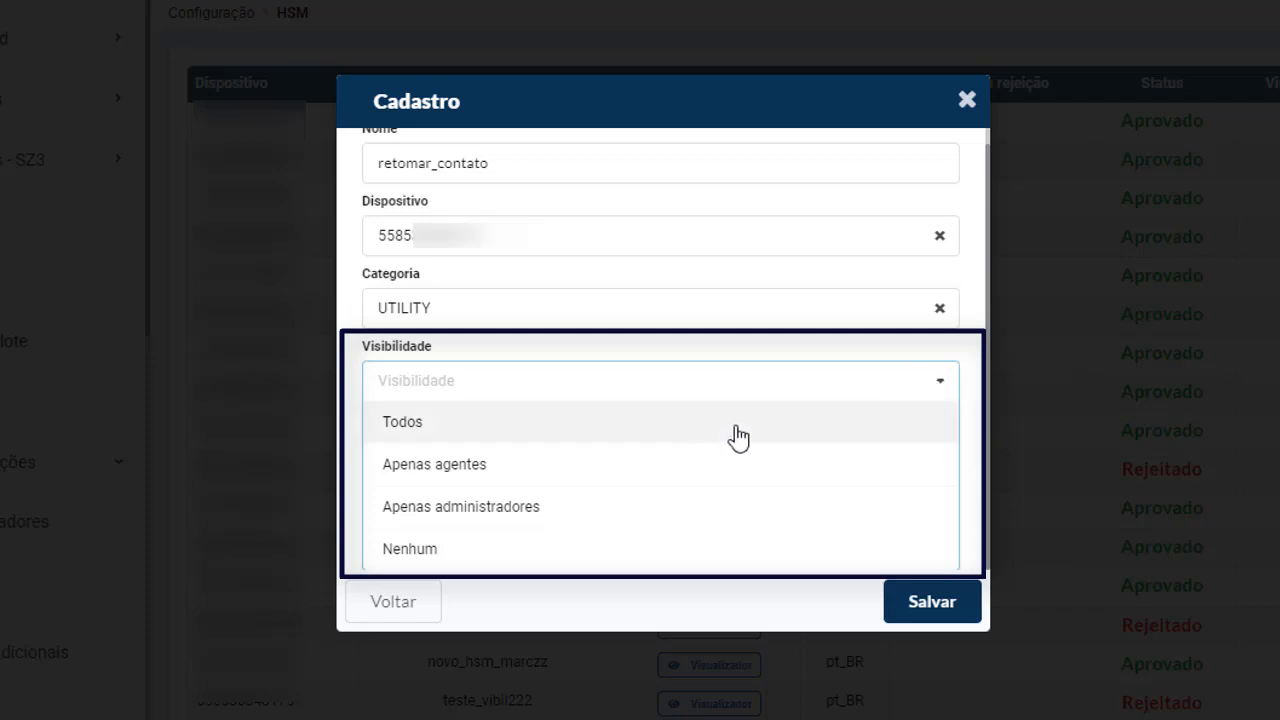
pyautogui.click(658, 443)
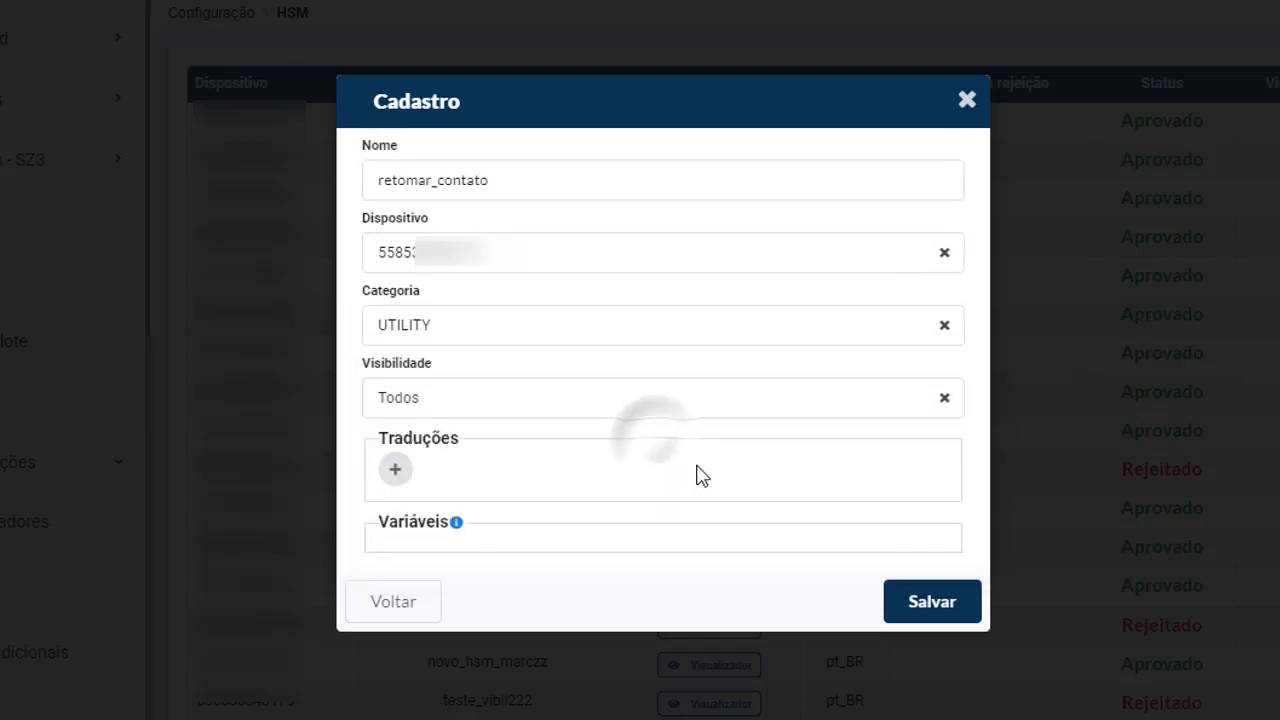
# Add a translation to the new HSM with Portuguese (BR) as its language.
pyautogui.click(397, 469)
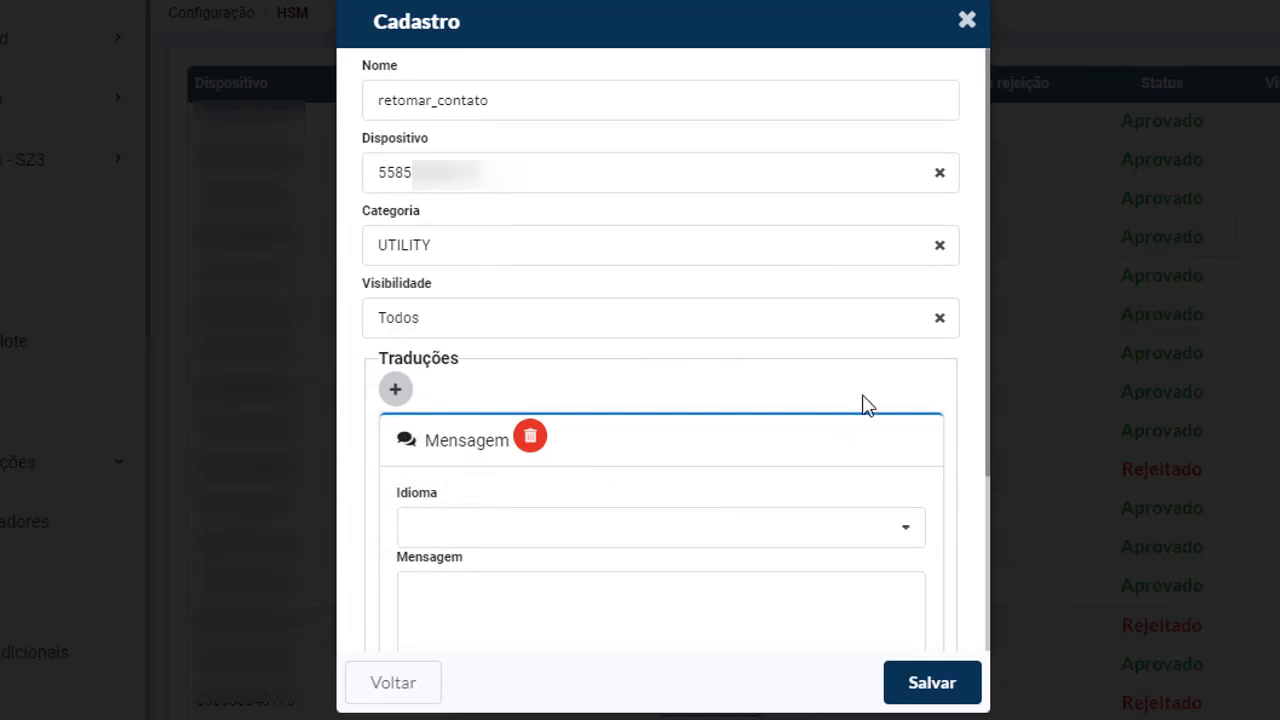
pyautogui.scroll(-1, 915, 475)
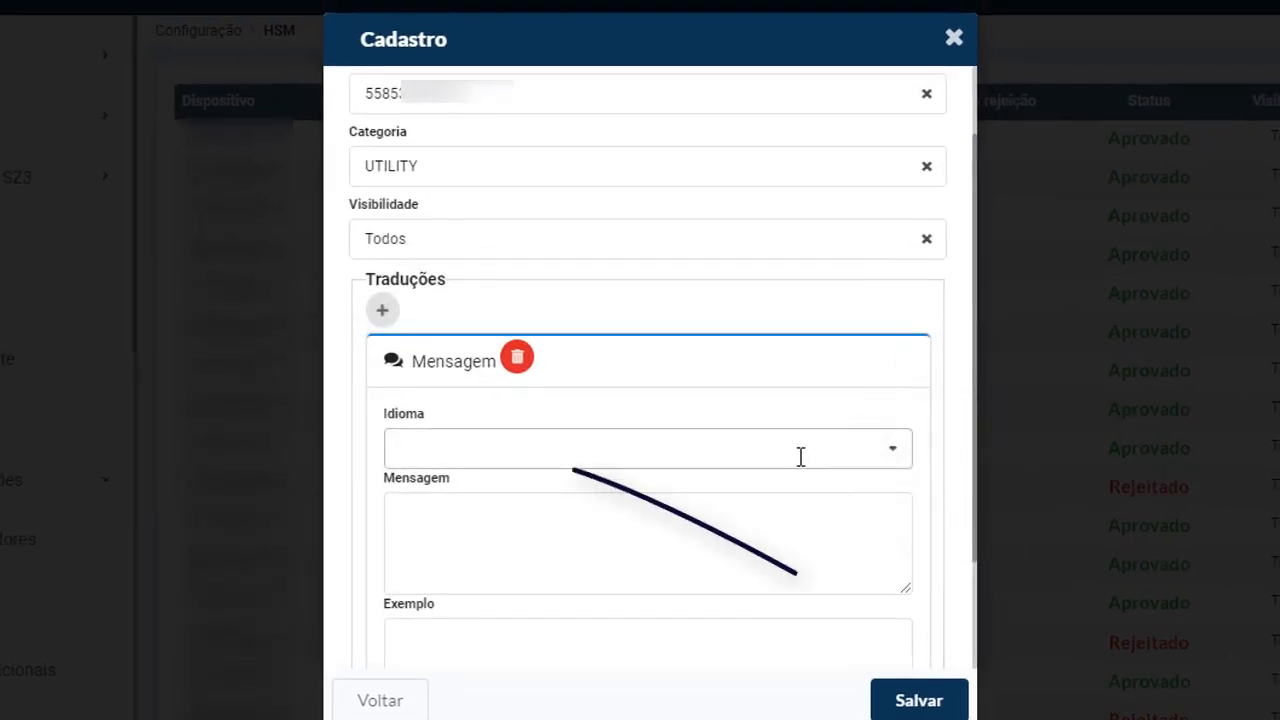
pyautogui.click(800, 449)
pyautogui.click(600, 306)
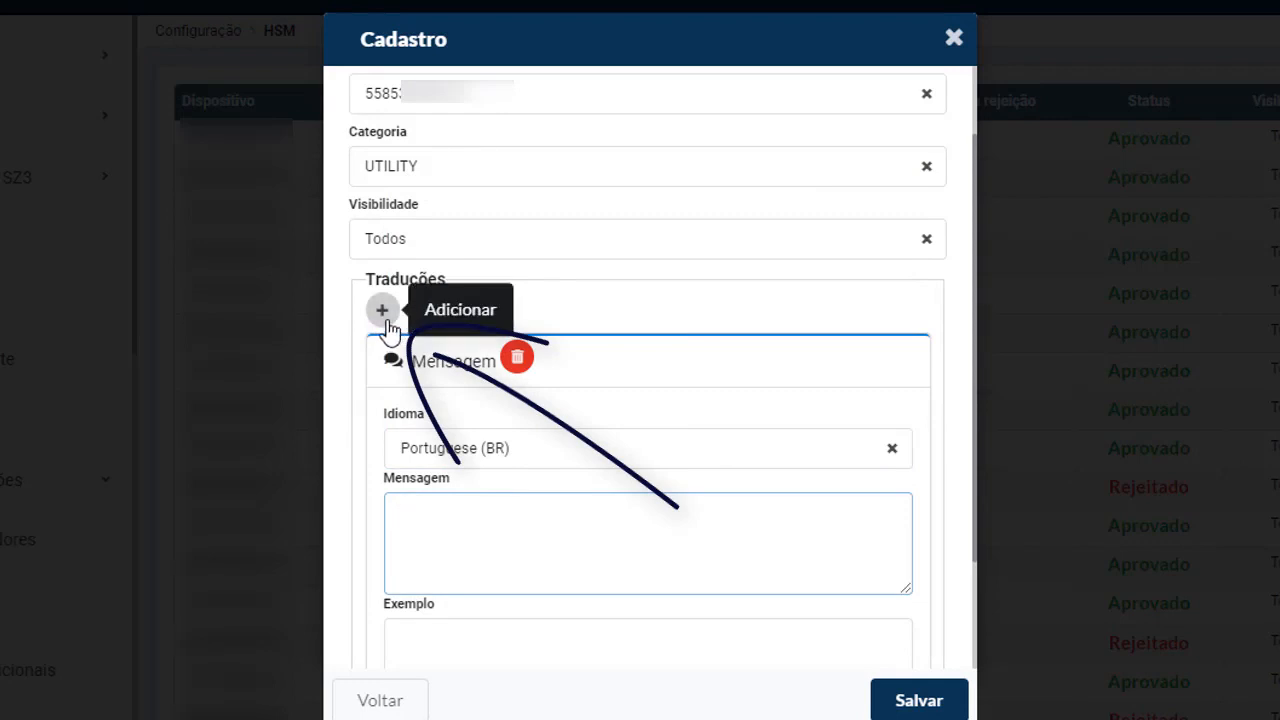
# Add a second translation with English as its language and delete it again.
pyautogui.click(384, 314)
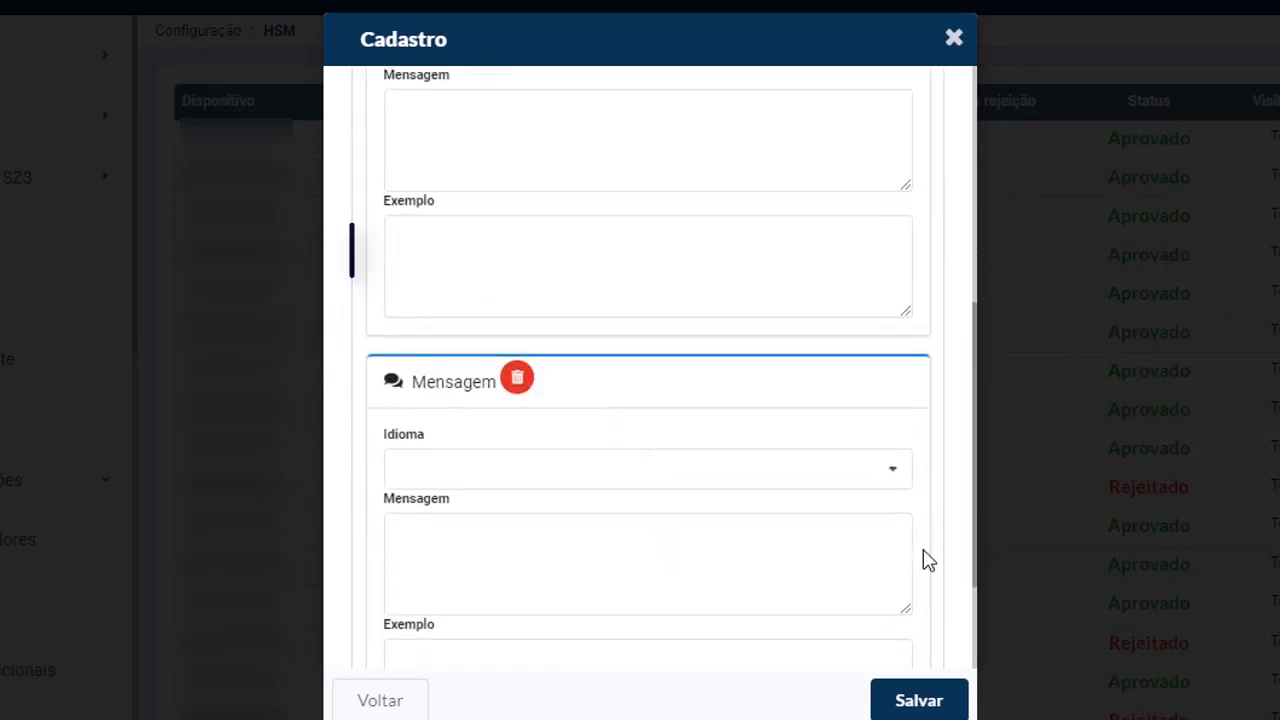
pyautogui.scroll(-1, 923, 560)
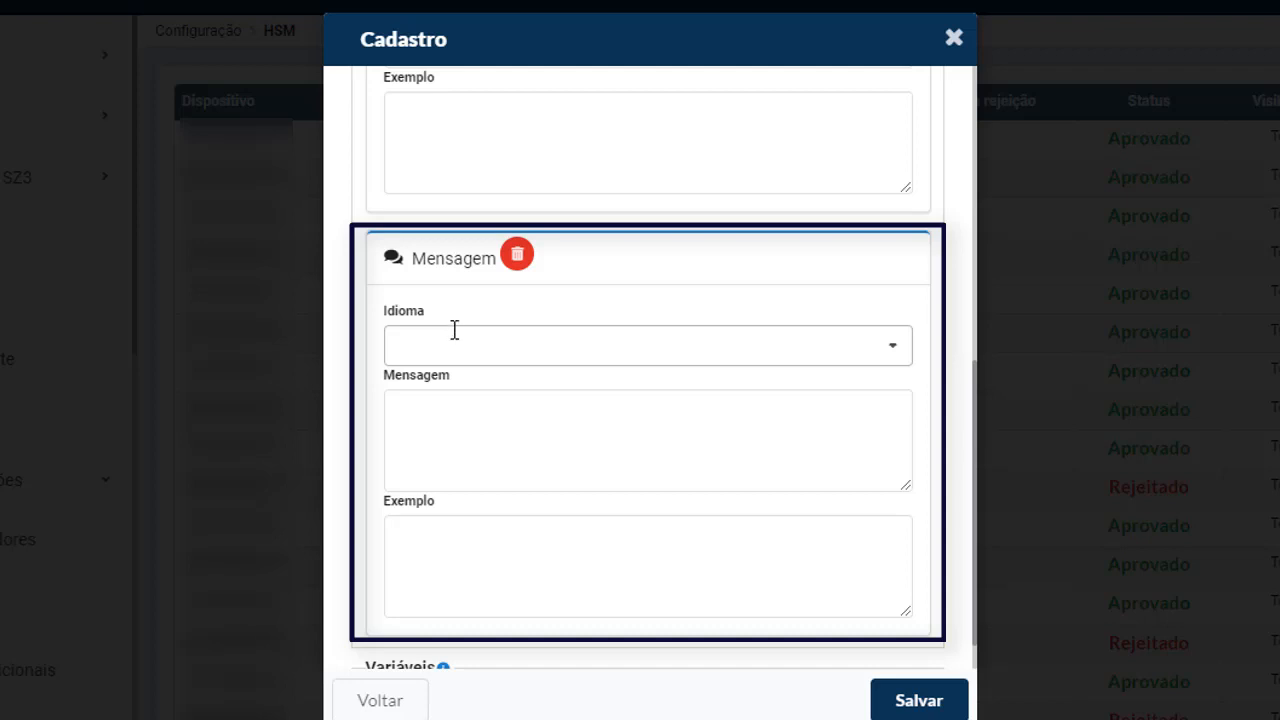
pyautogui.click(454, 345)
pyautogui.click(437, 398)
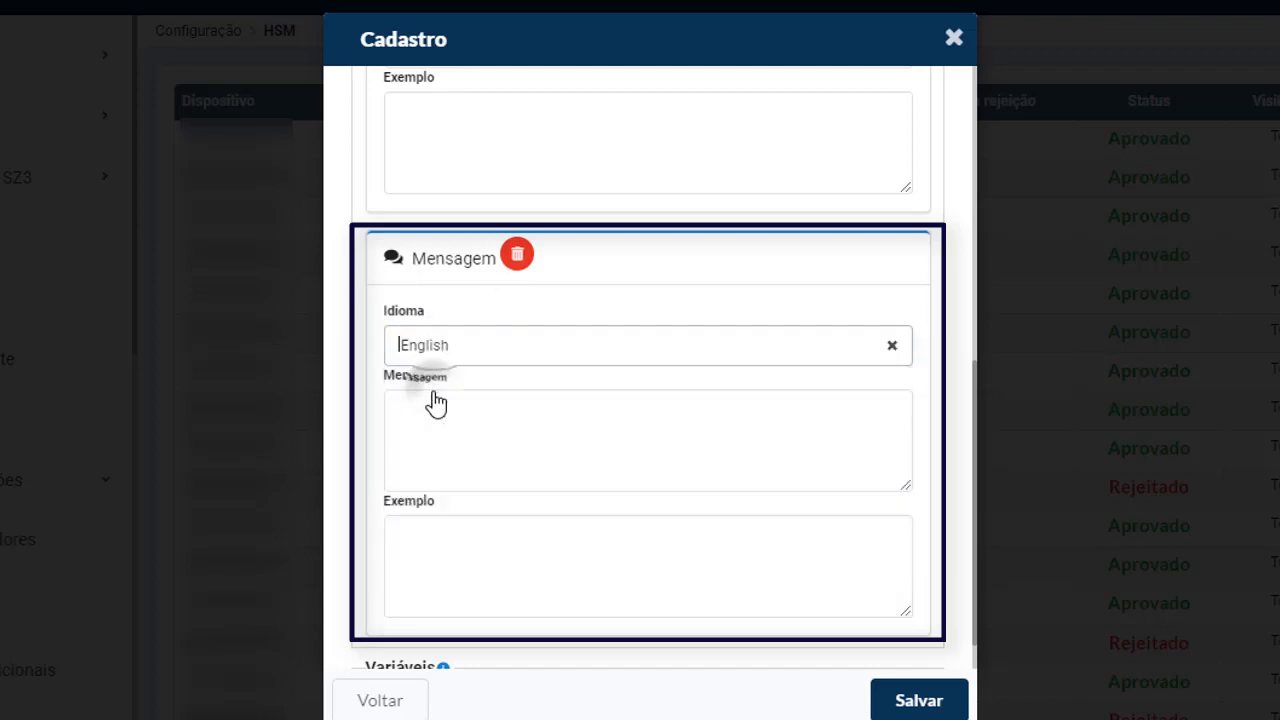
pyautogui.scroll(2, 597, 475)
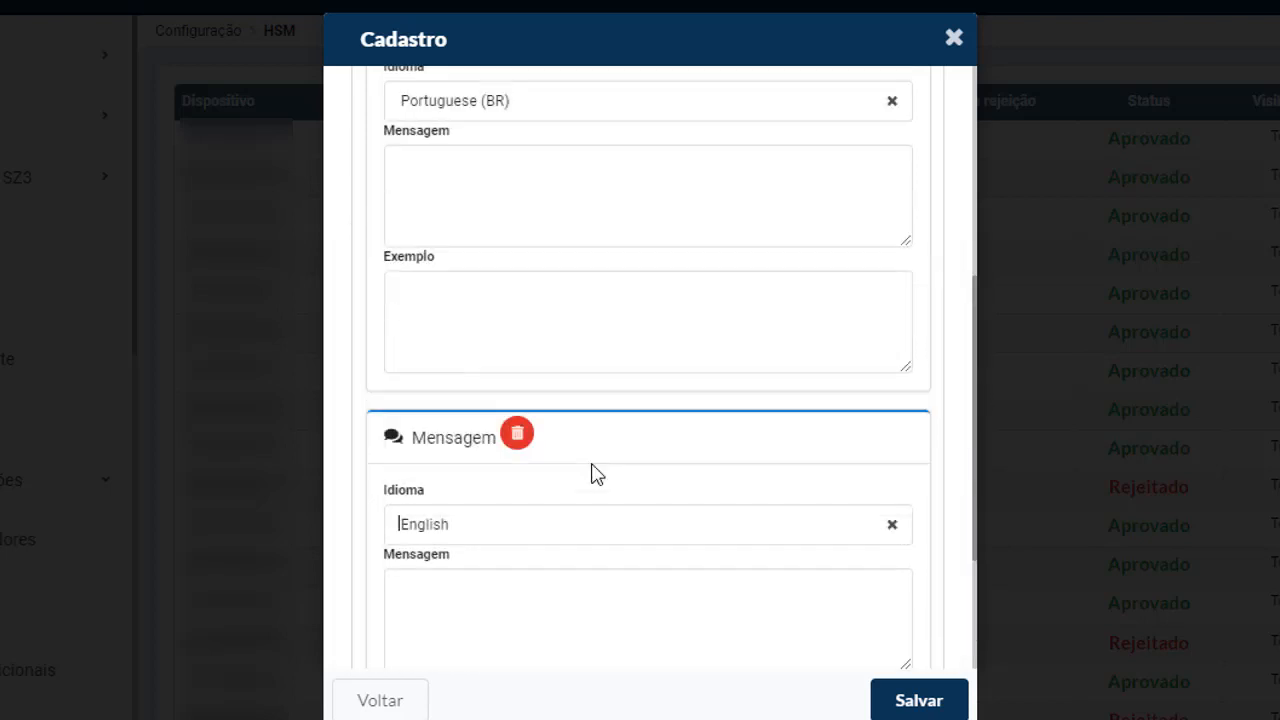
pyautogui.click(518, 434)
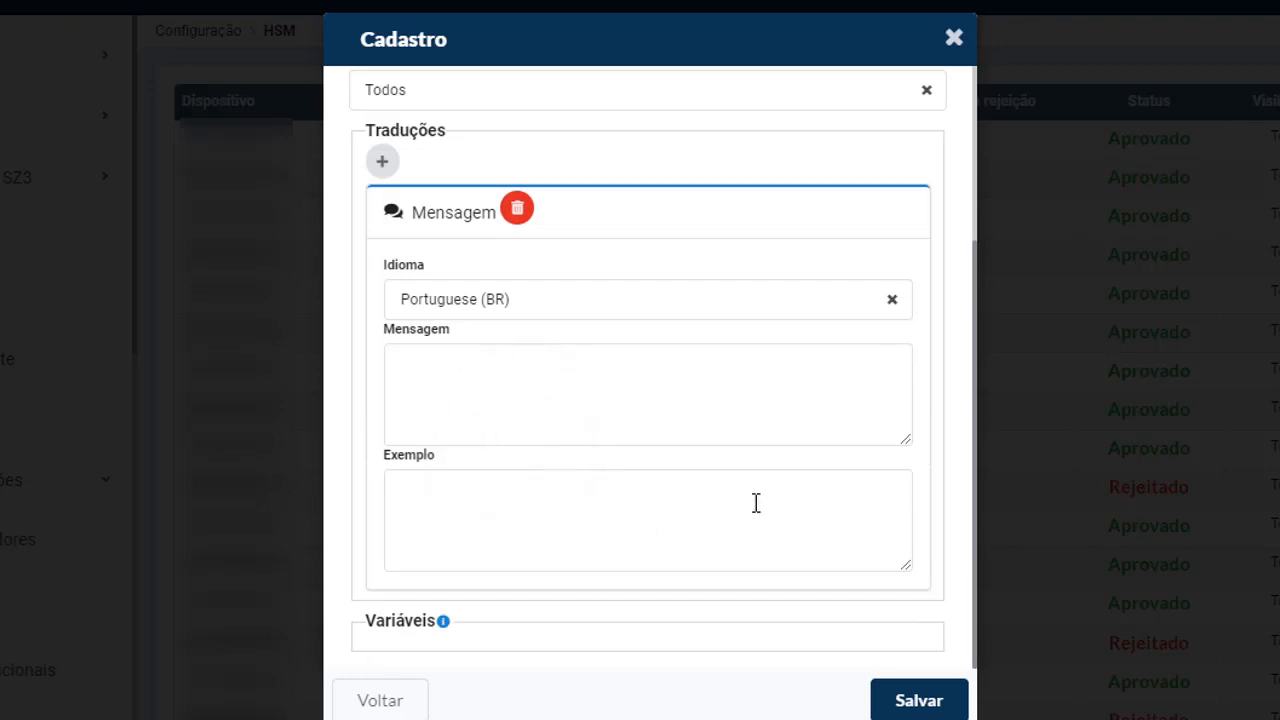
# Write the message "Olá, {{1}}! Sou {{2}} da empresa Fortics Tecnologia, gostaria de dar continuidade a nossa tratativa comercial.".
pyautogui.click(647, 419)
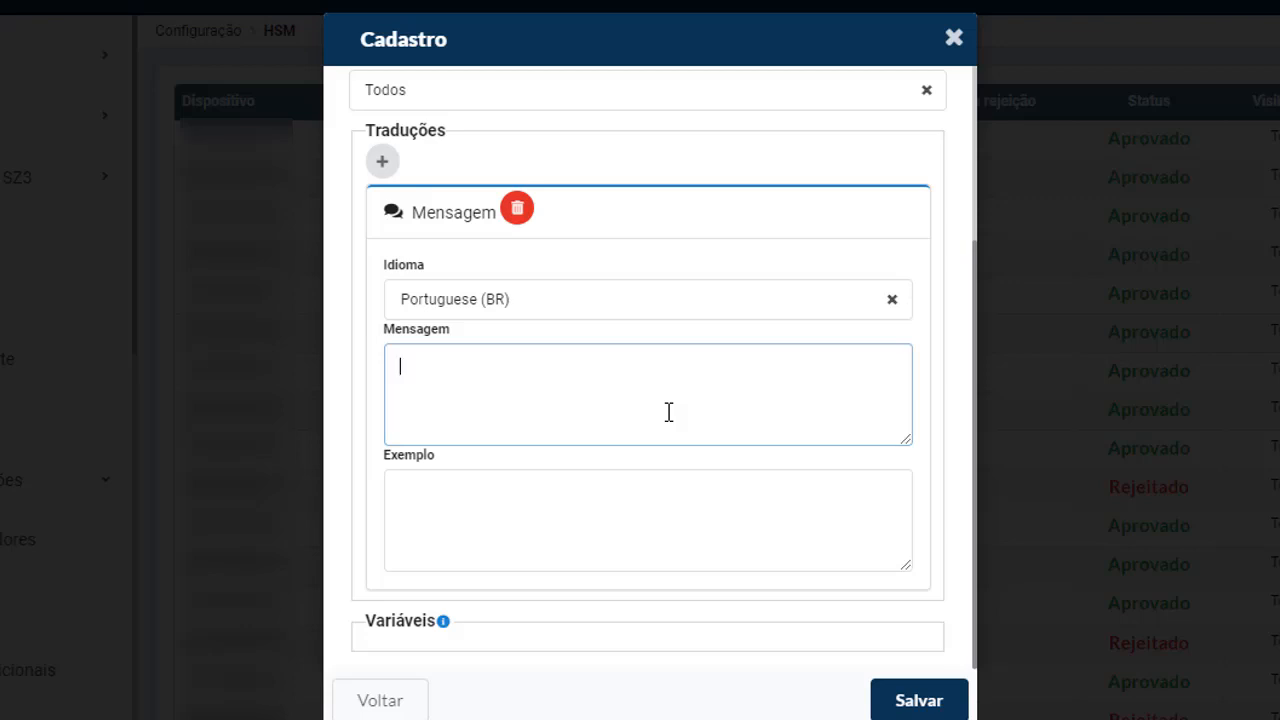
pyautogui.write('Olá, {{1}}! Sou {{2}} da empresa Fortics Tecnologia, gostaria de dar continuidade a nossa tratativa comercial.')
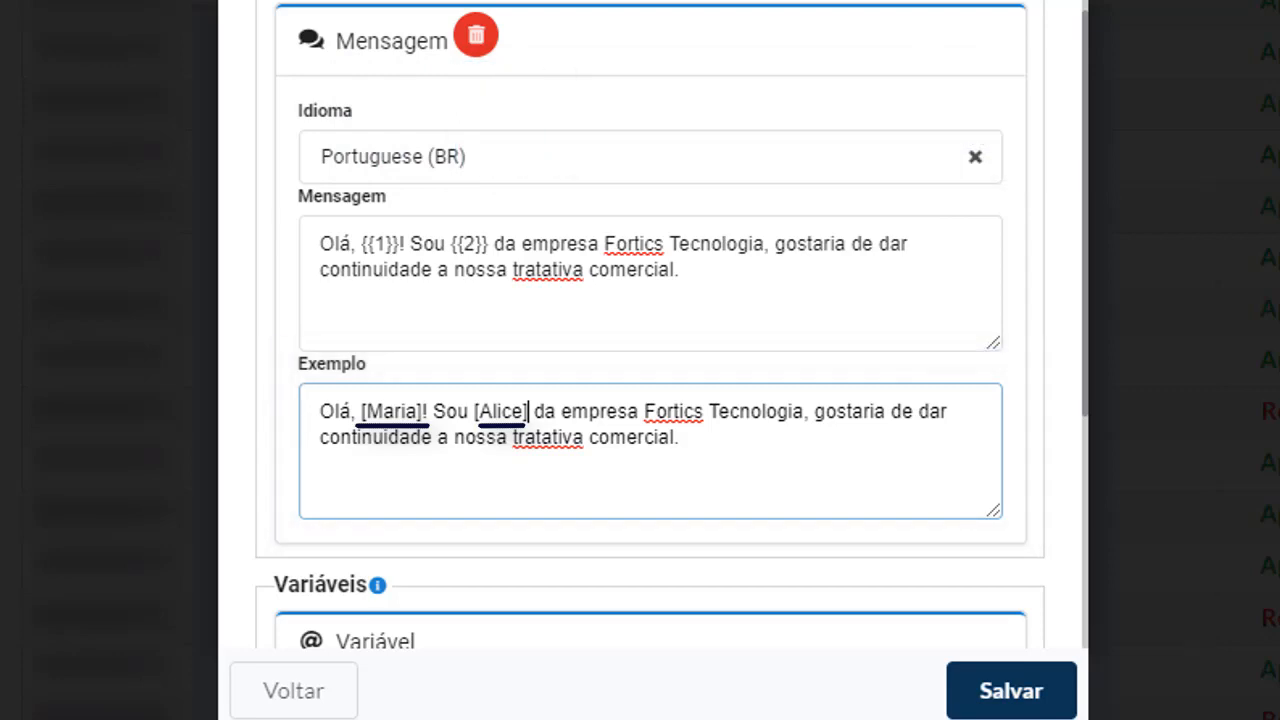
# Assign the variable NAME to placeholder {{1}} and AGENT to placeholder {{2}}, and save the HSM.
pyautogui.click(1051, 554)
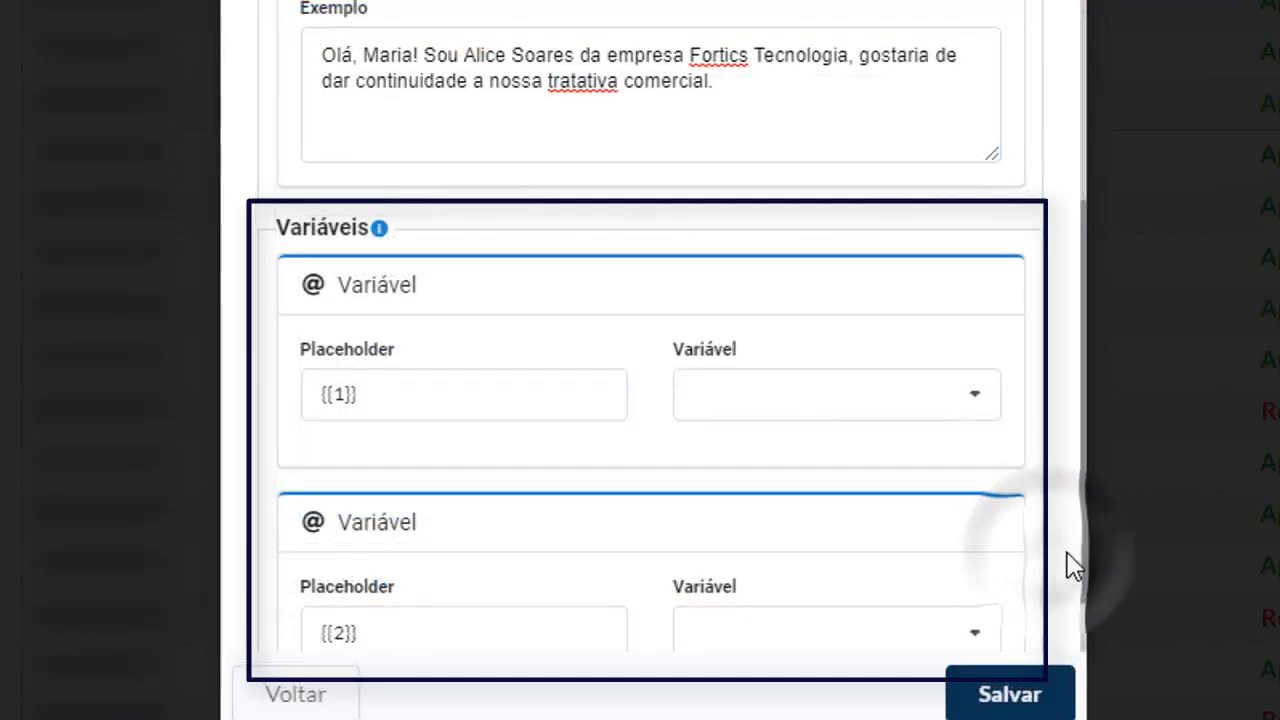
pyautogui.moveTo(1081, 557); pyautogui.dragTo(1081, 608)
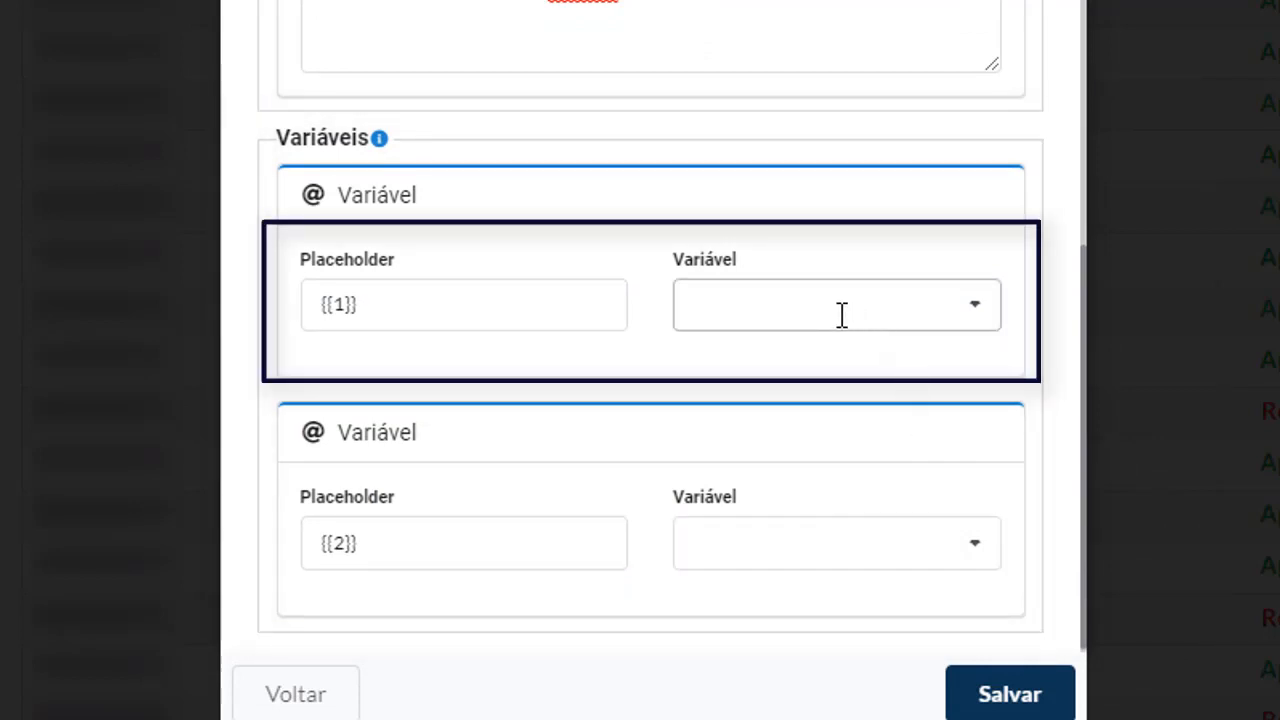
pyautogui.click(838, 316)
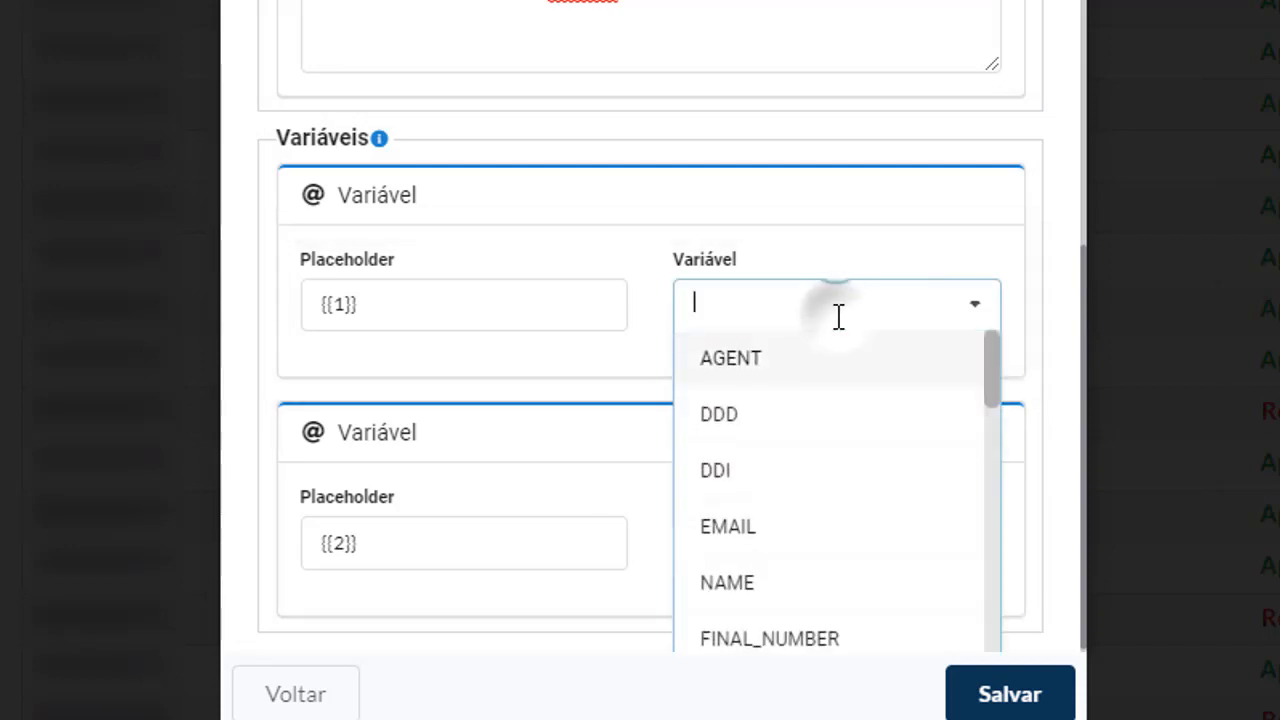
pyautogui.click(725, 584)
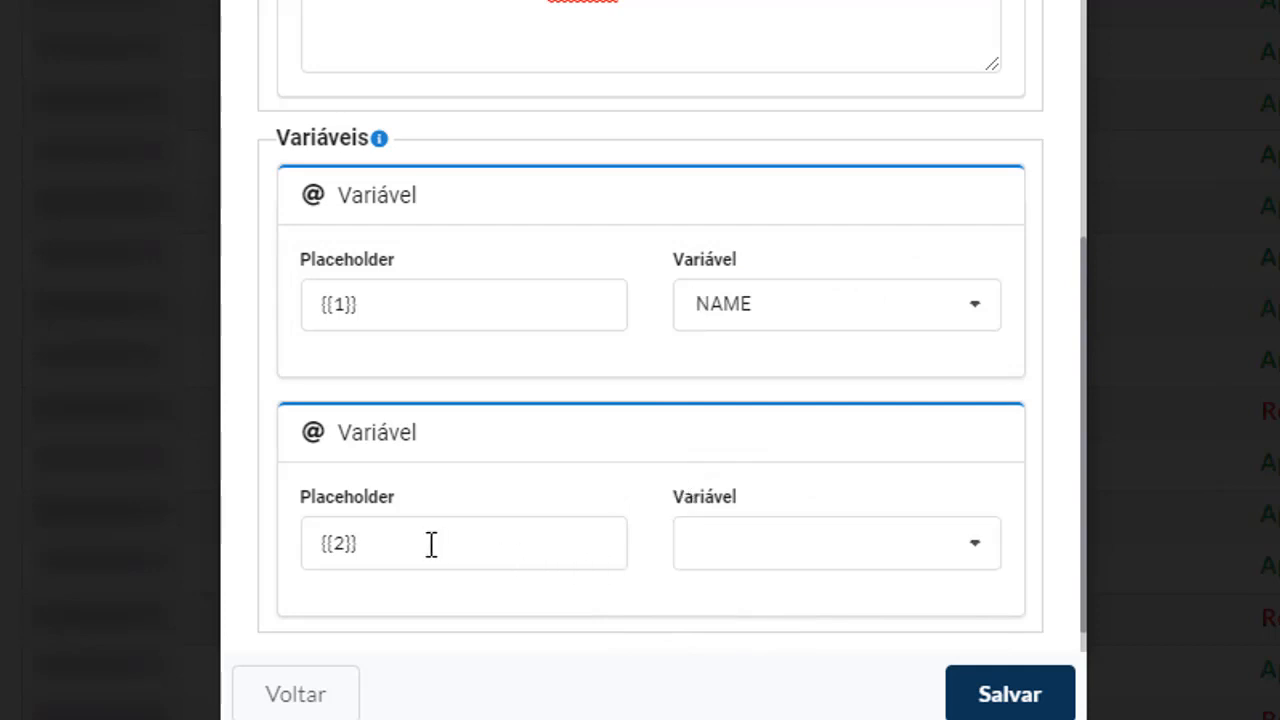
pyautogui.click(745, 558)
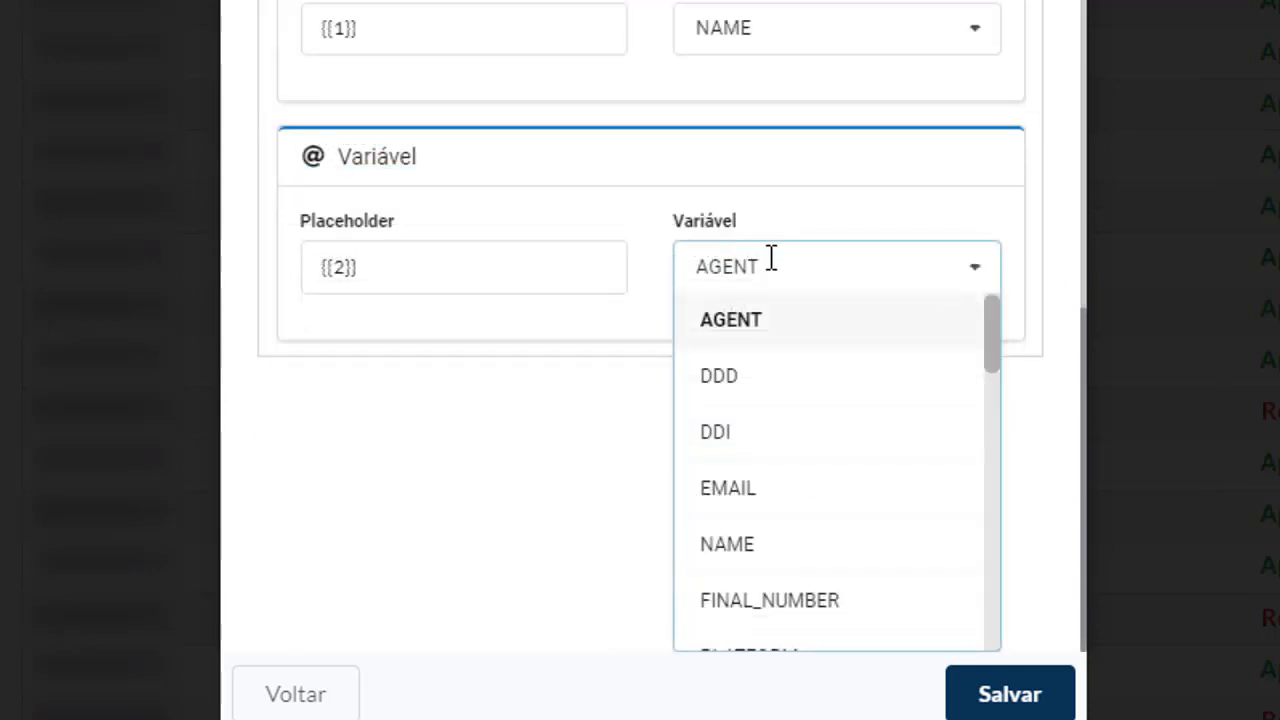
pyautogui.click(745, 322)
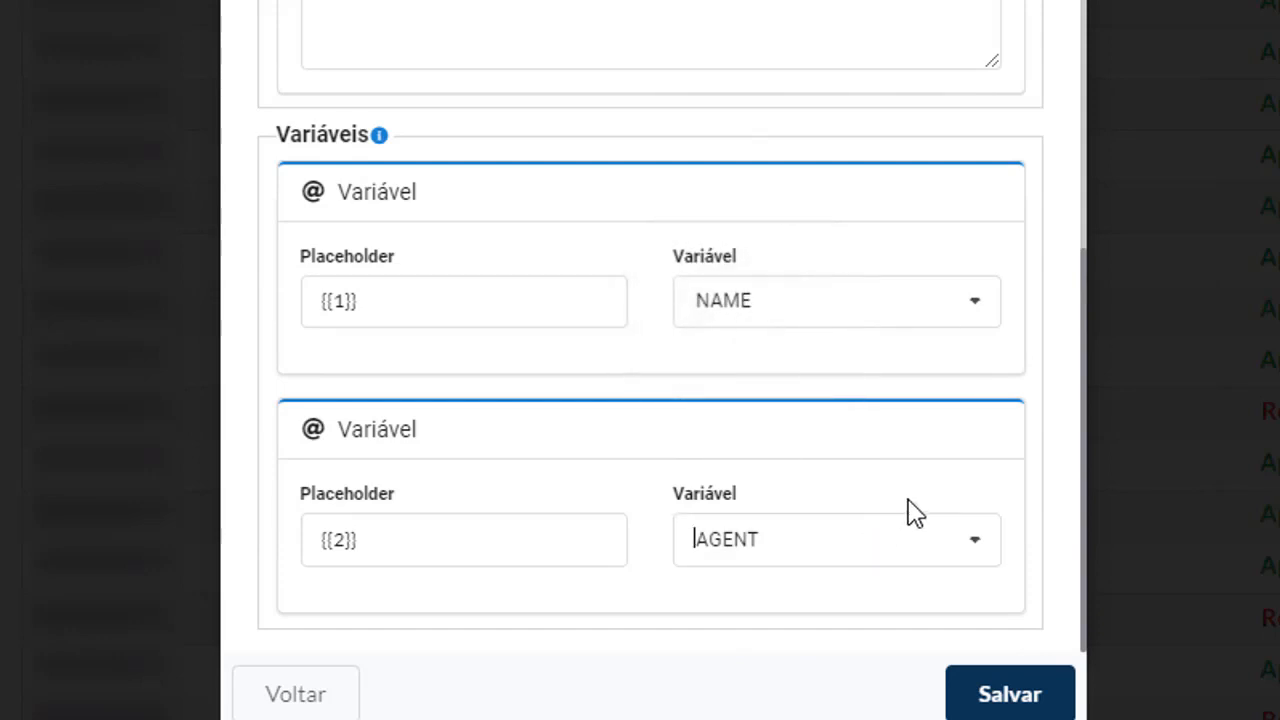
pyautogui.click(980, 303)
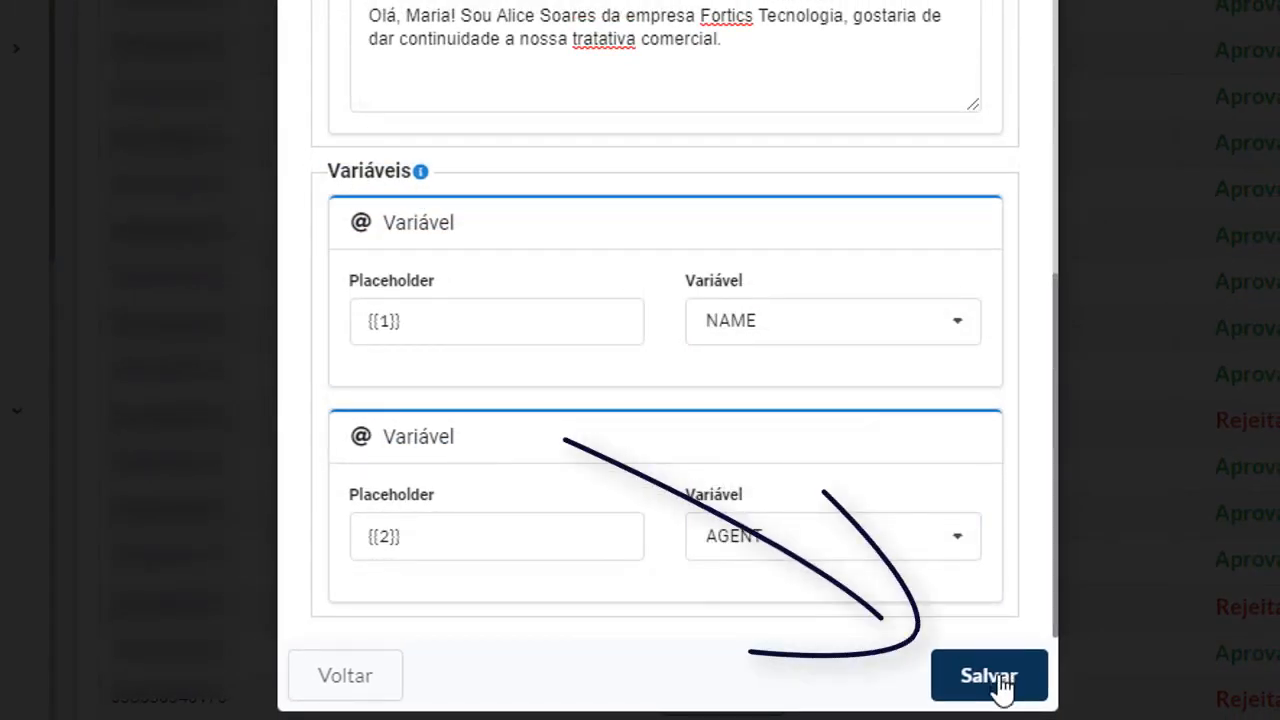
pyautogui.click(1000, 680)
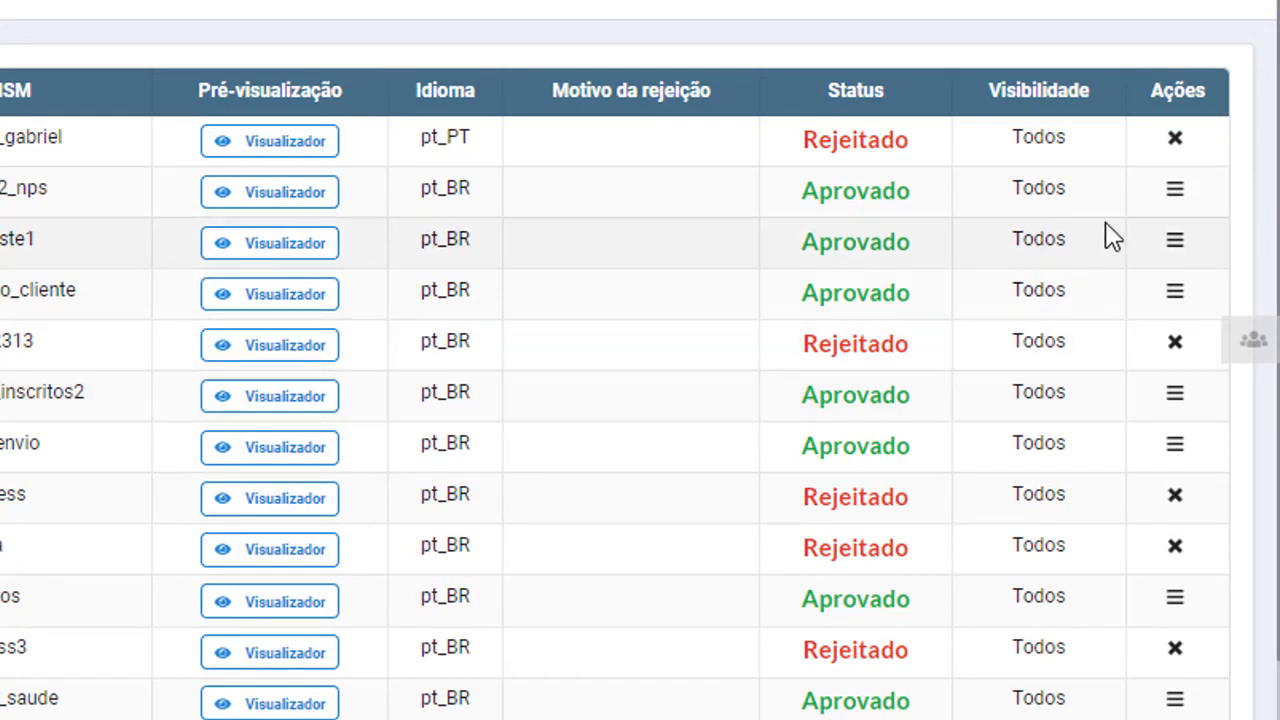
# Open the visibility setting of the approved HSM whose name ends in 2_nps.
pyautogui.click(1174, 195)
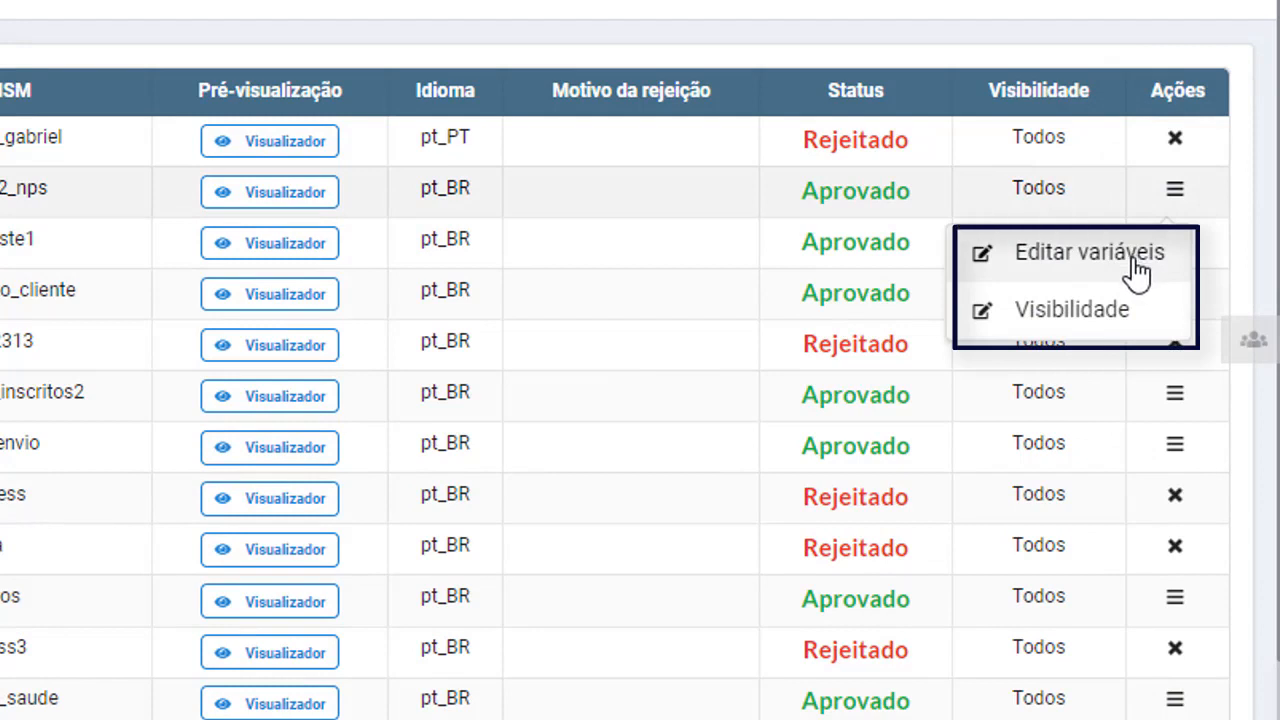
pyautogui.click(1146, 316)
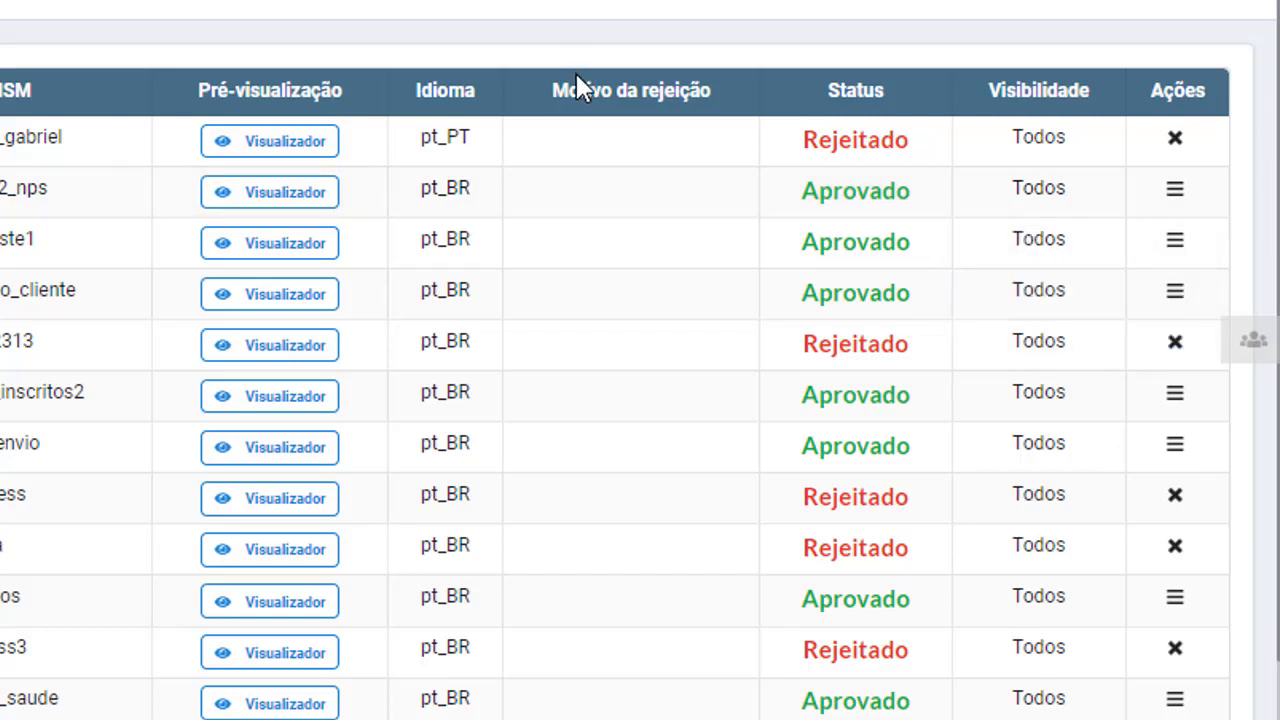